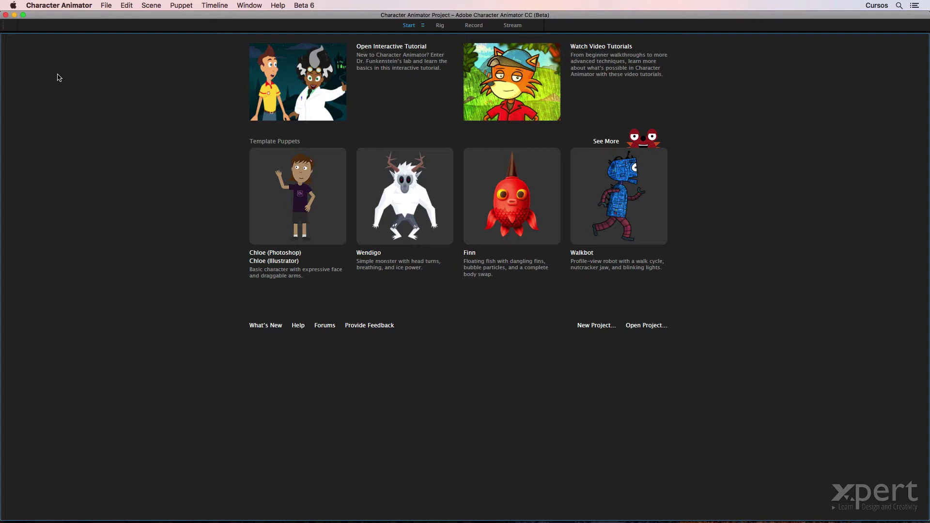
# Import the Illustrator artwork b suit-con-estructura.ai into the project as a puppet via File > Import
pyautogui.click(111, 6)
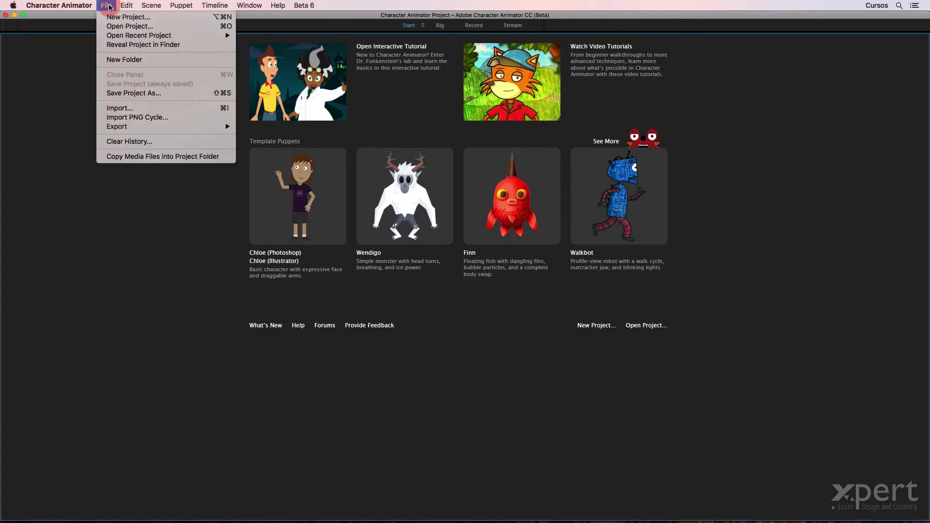
pyautogui.click(124, 109)
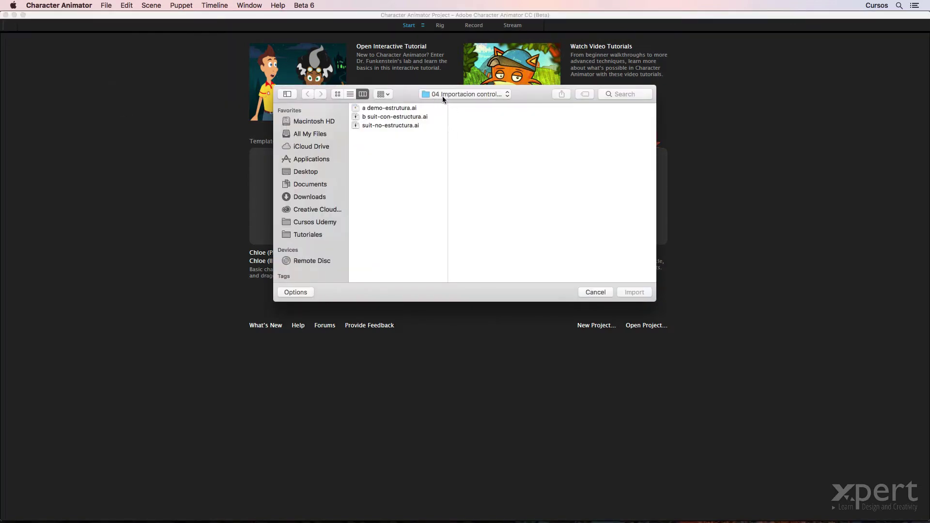
pyautogui.click(384, 119)
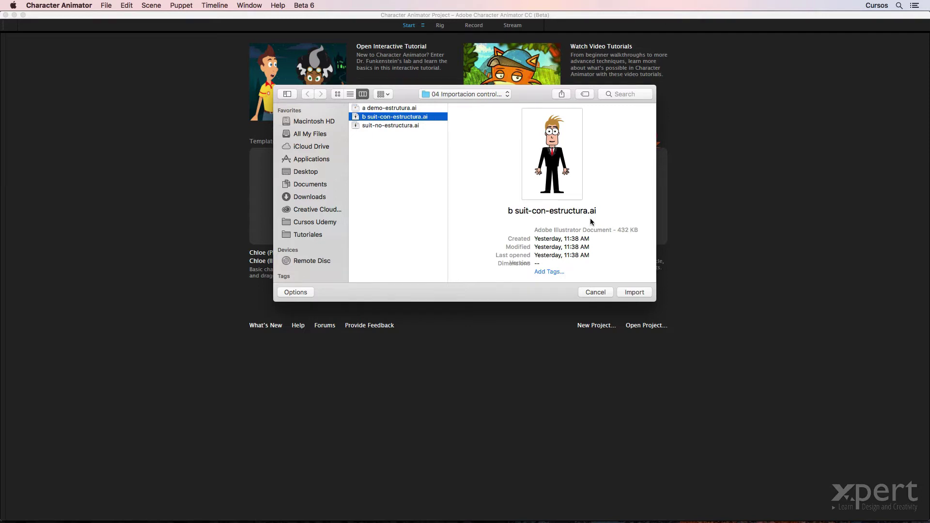
pyautogui.click(644, 293)
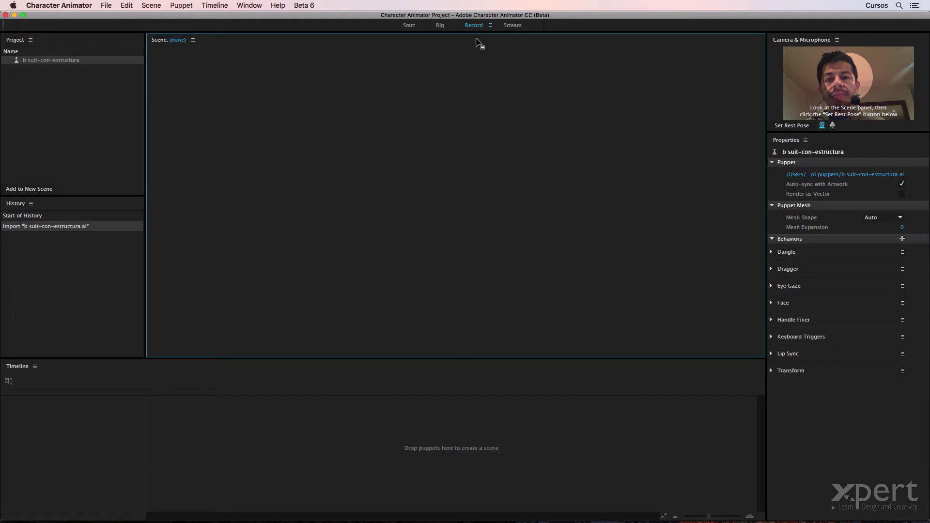
# In Rig mode, load the b suit-con-estructura puppet to show its default behaviors
pyautogui.click(436, 28)
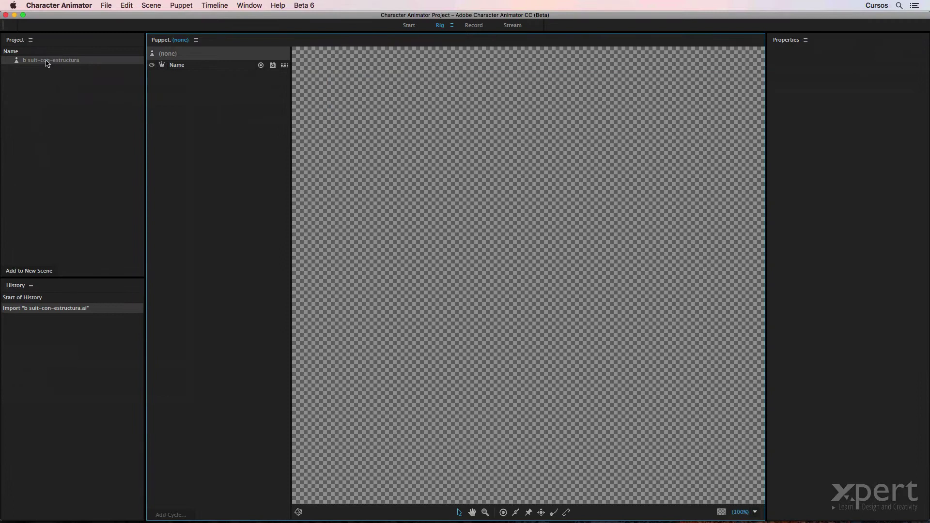
pyautogui.click(46, 61)
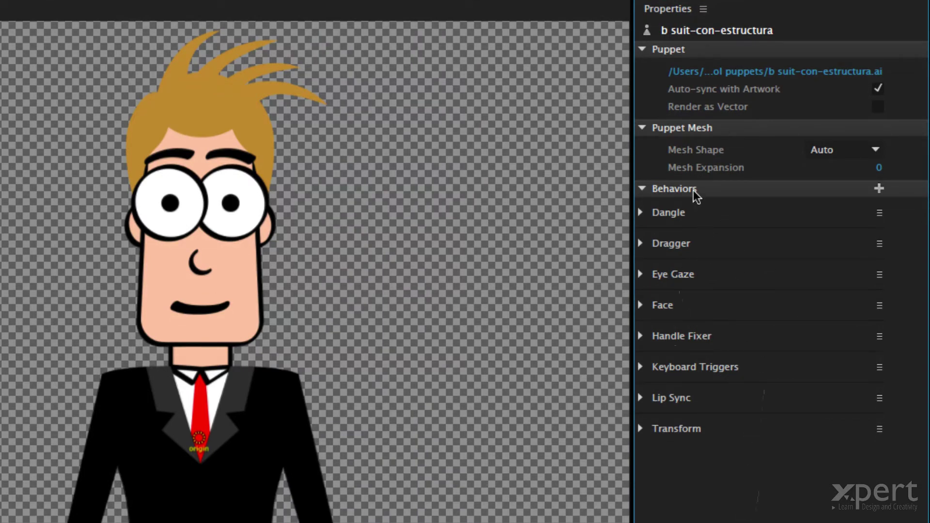
# Expand the Face behavior to review Smoothing 10%, Head Scale Strength 25% and Mouth Strength 0%
pyautogui.click(641, 306)
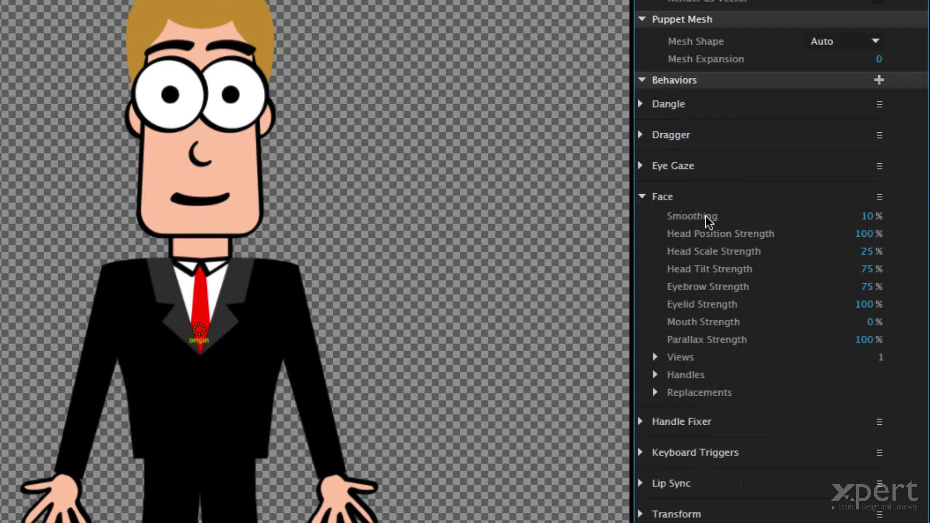
pyautogui.moveTo(709, 221)
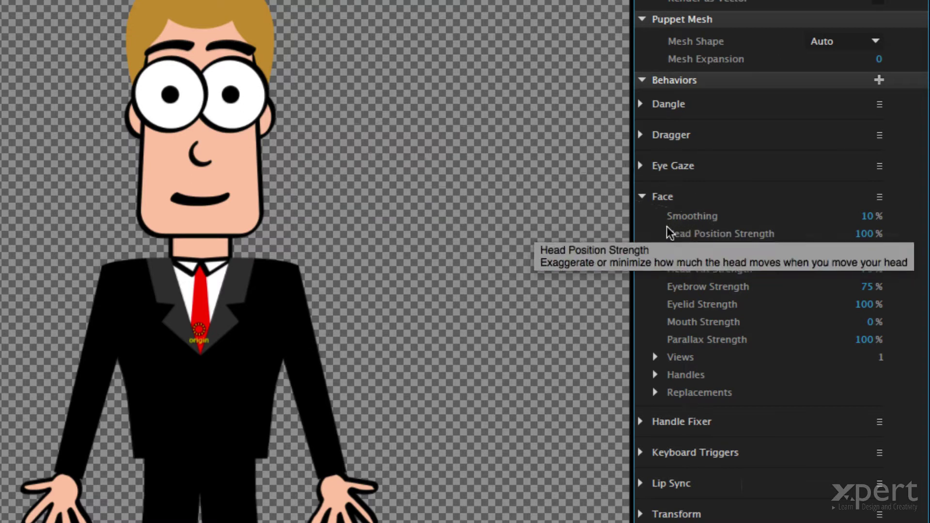
pyautogui.moveTo(737, 241)
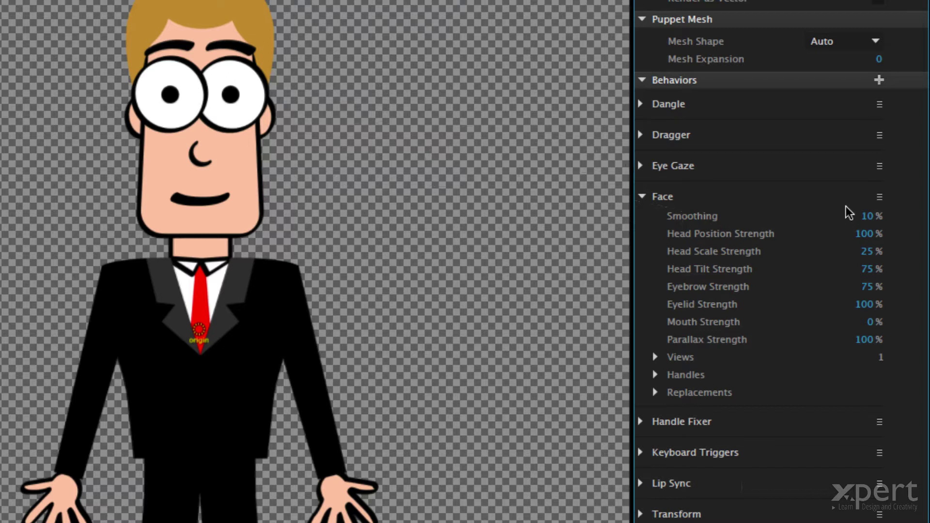
pyautogui.moveTo(871, 218)
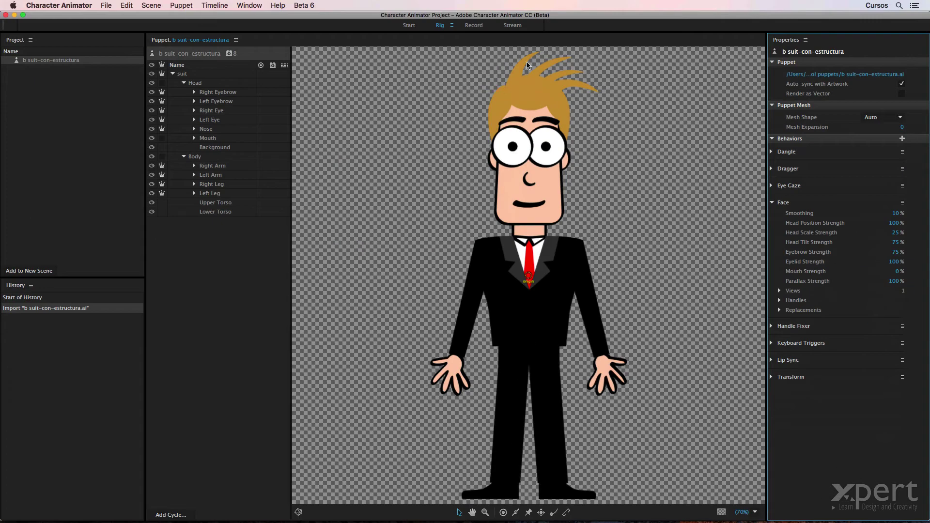
# Switch to the Record workspace showing the Camera & Microphone panel
pyautogui.click(483, 27)
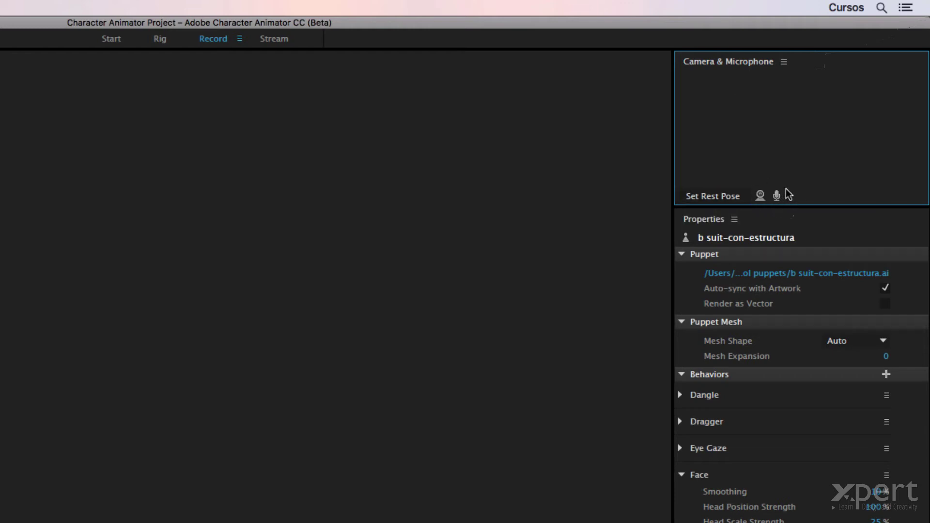
# Enable webcam face tracking and set the face's rest pose
pyautogui.click(761, 196)
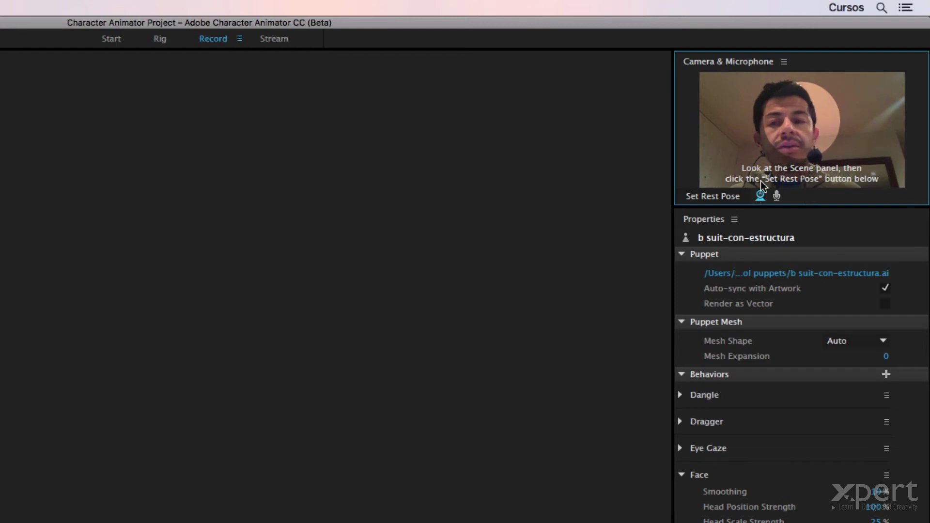
pyautogui.click(725, 195)
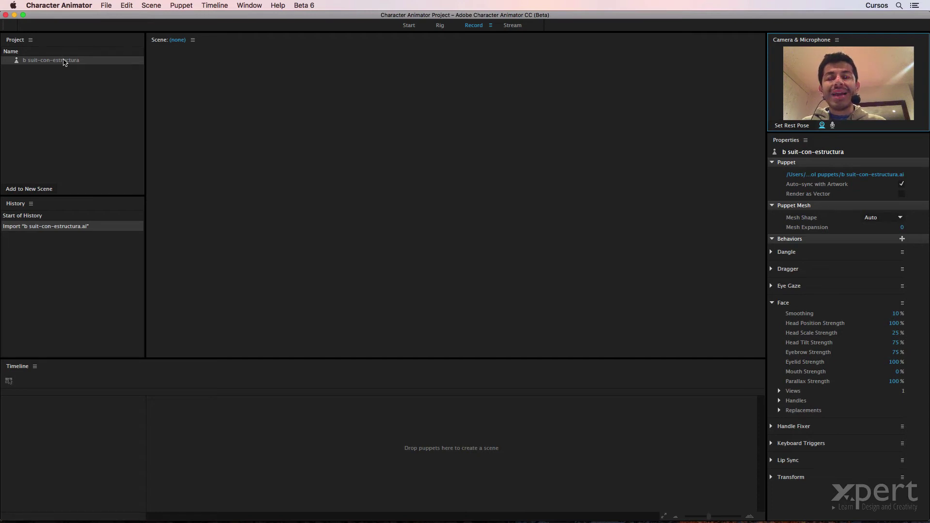
# Add the b suit-con-estructura puppet to a new scene from the Project panel
pyautogui.click(155, 7)
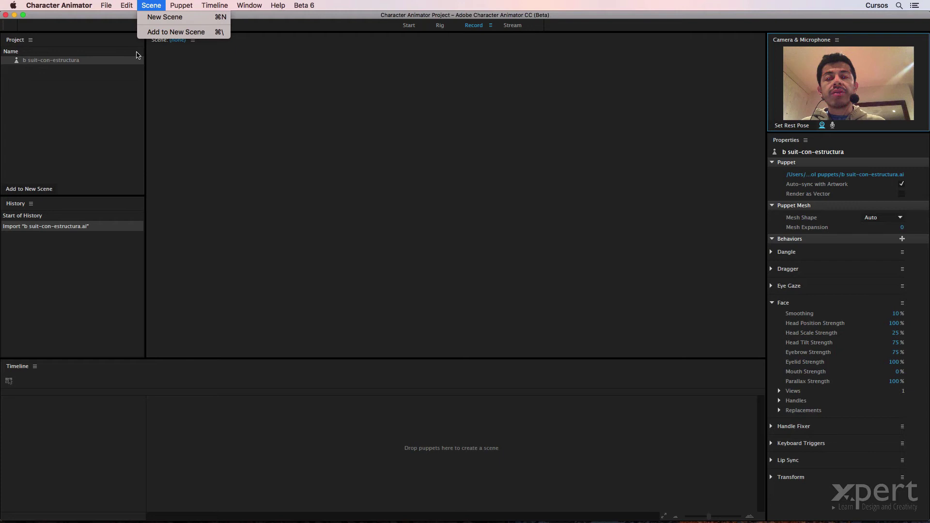
pyautogui.click(72, 160)
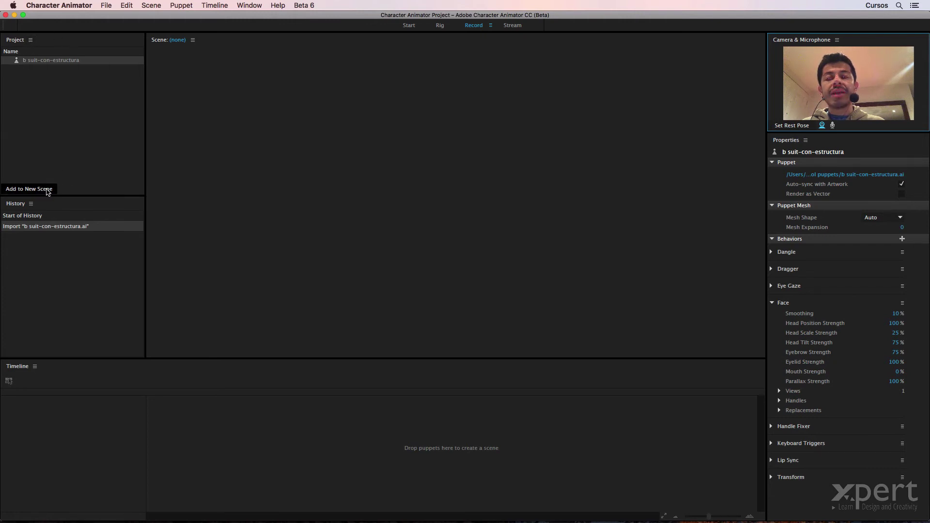
pyautogui.click(48, 190)
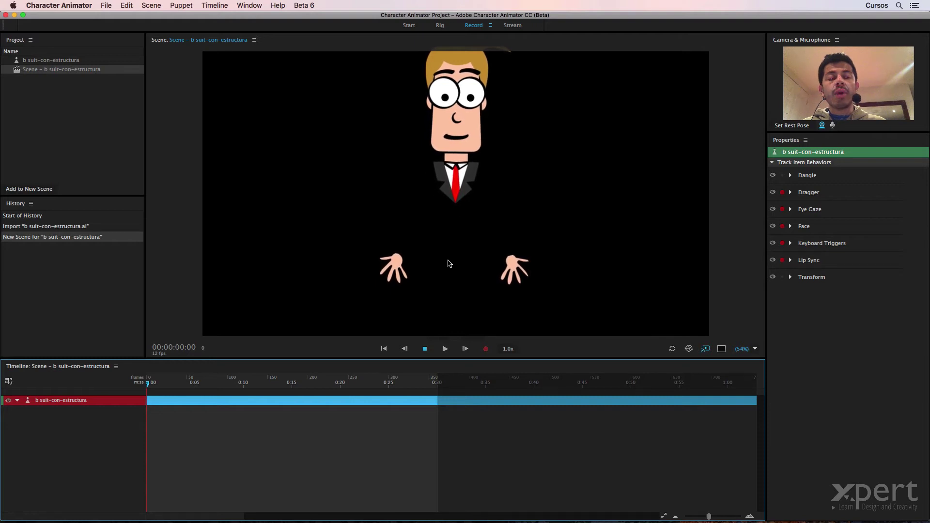
# Cycle the scene background options back to white, then bring up the zoom level list
pyautogui.click(721, 349)
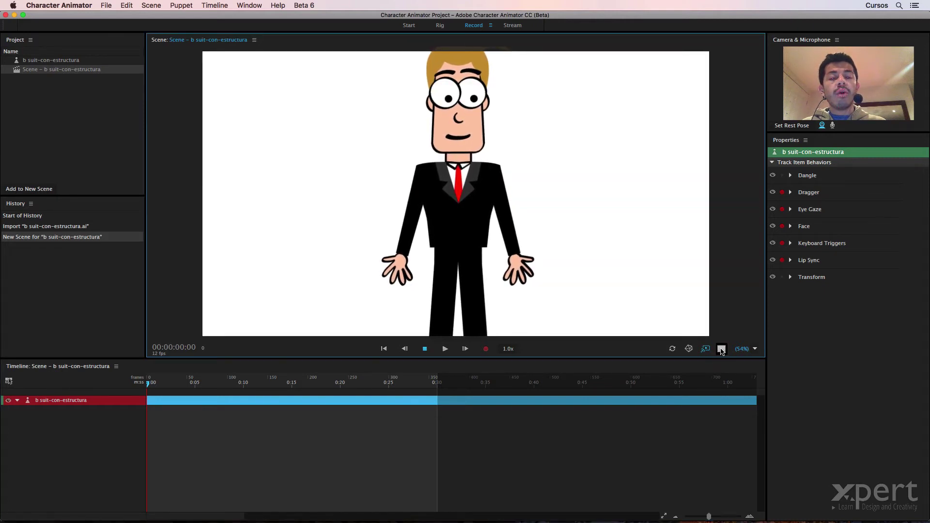
pyautogui.click(721, 349)
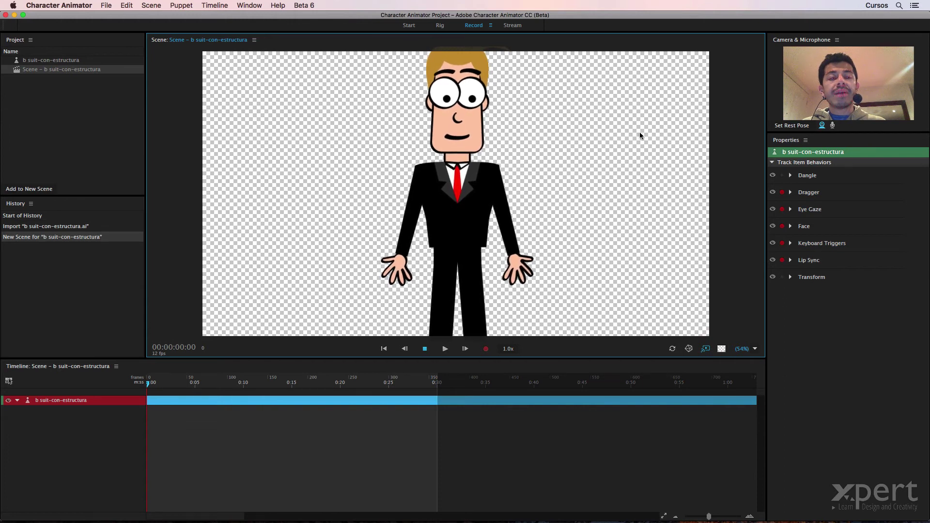
pyautogui.click(721, 349)
pyautogui.click(721, 349)
pyautogui.click(721, 349)
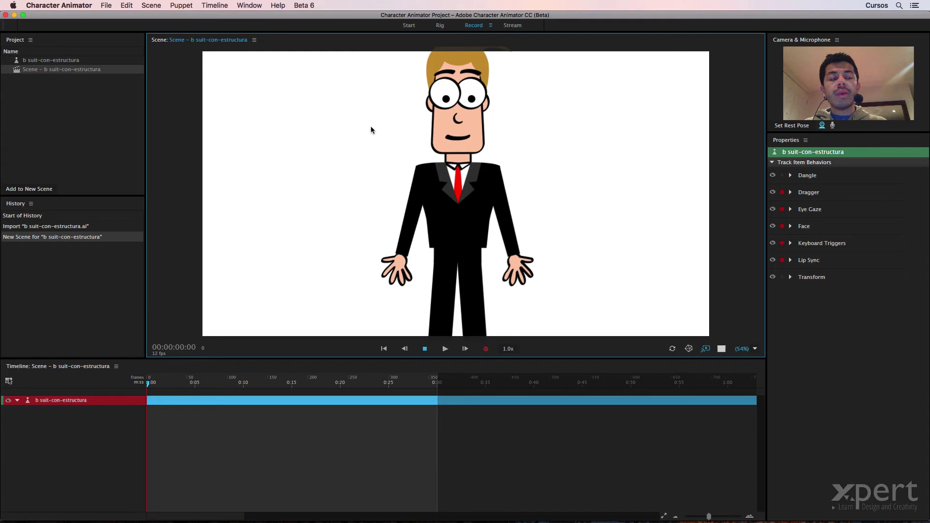
pyautogui.click(755, 349)
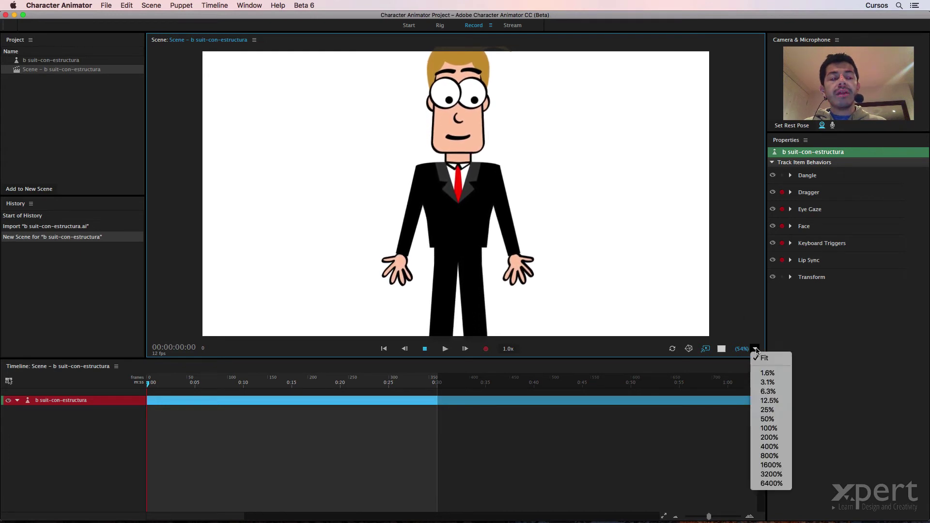
pyautogui.click(785, 413)
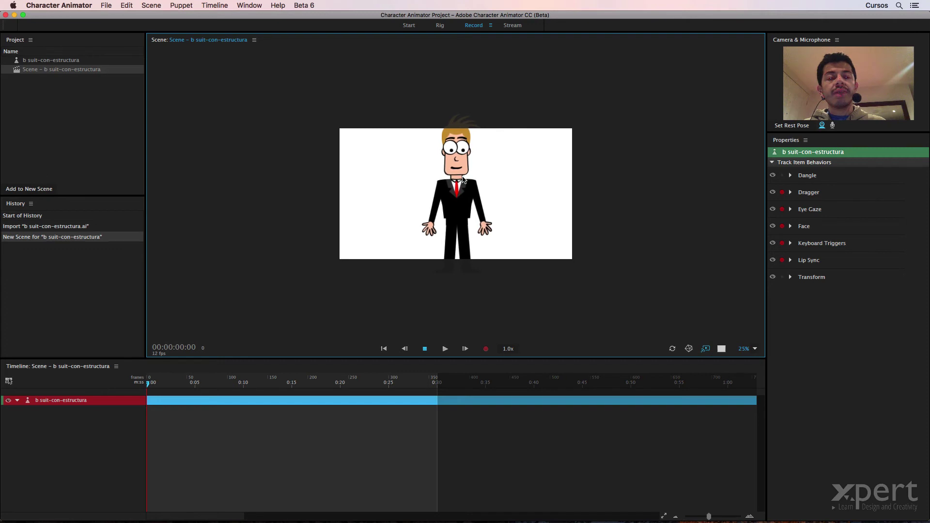
pyautogui.click(756, 350)
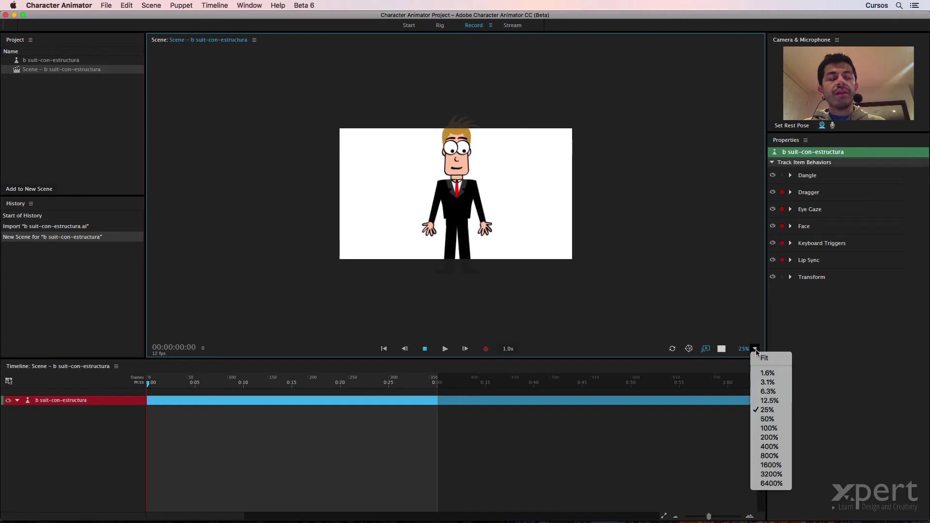
pyautogui.click(784, 360)
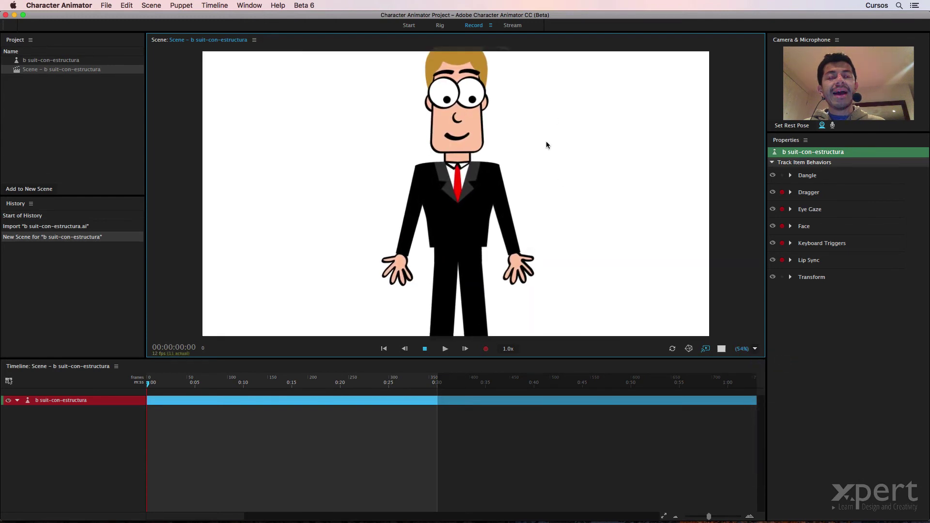
# In Rig mode, set the suit puppet's Transform Scale to 75%
pyautogui.click(436, 26)
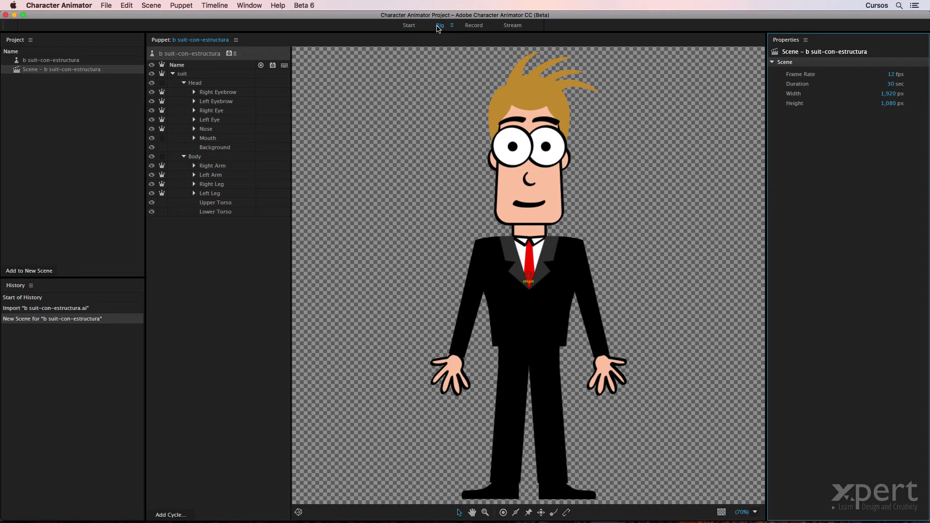
pyautogui.click(204, 268)
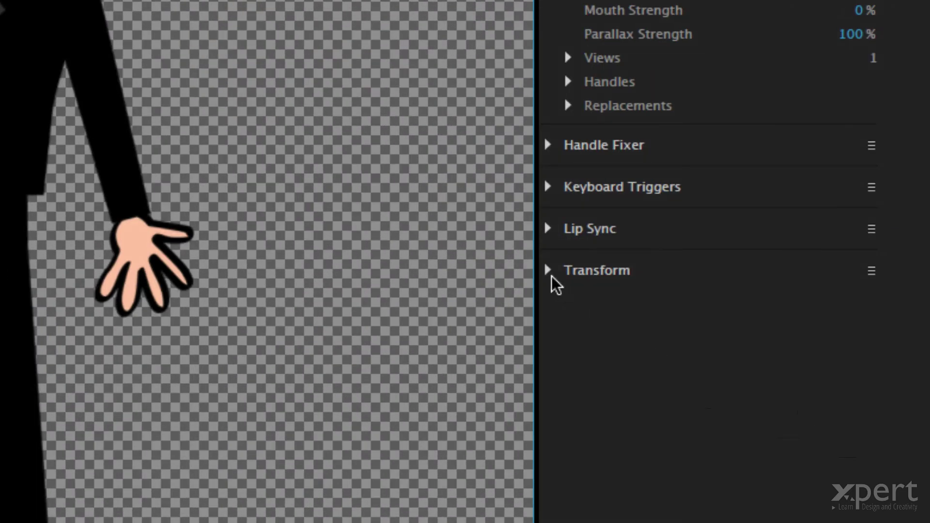
pyautogui.click(550, 272)
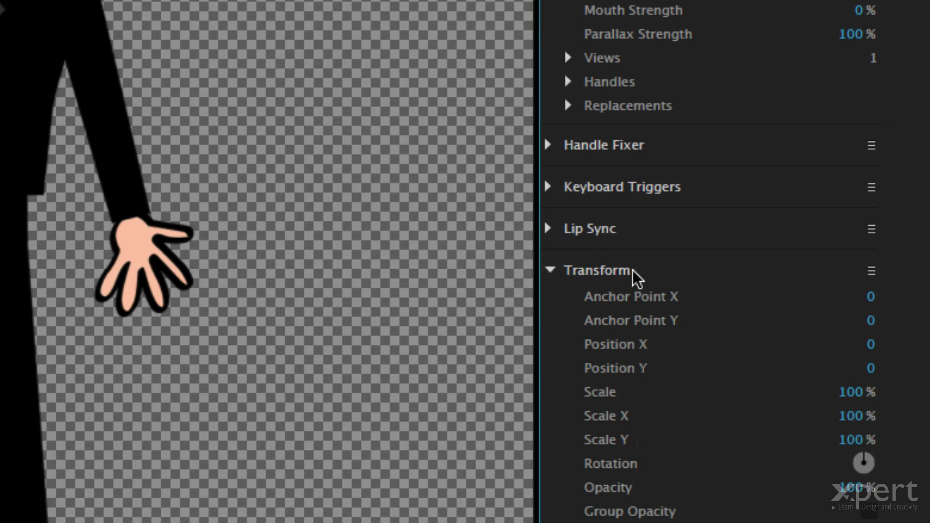
pyautogui.click(852, 392)
pyautogui.write('75')
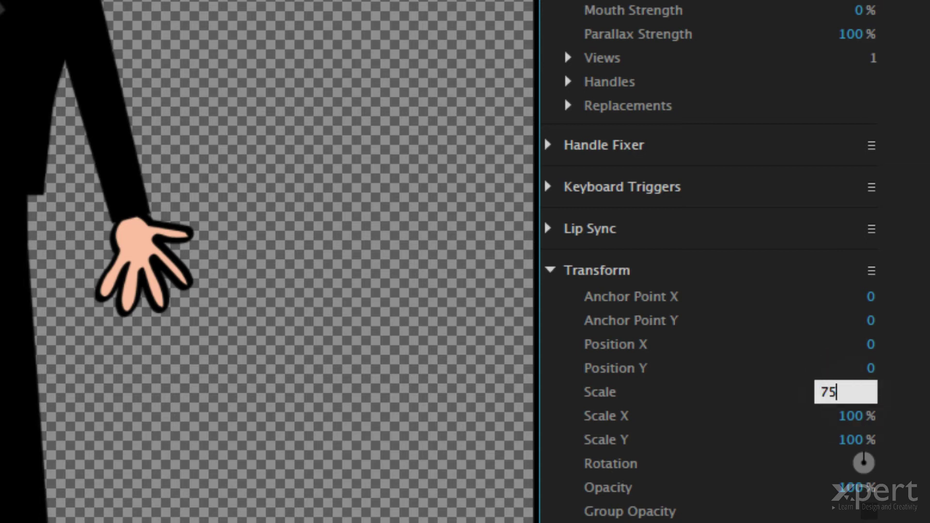
pyautogui.press('Tab')
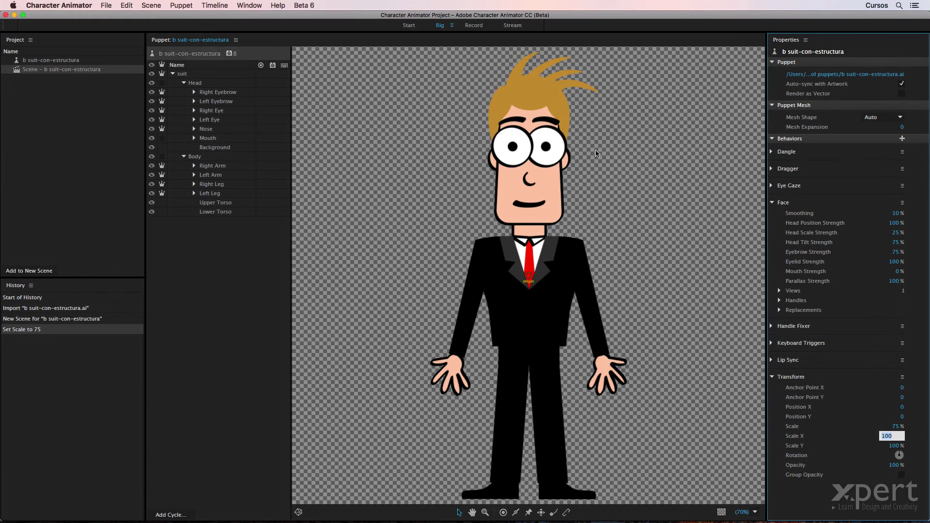
pyautogui.click(475, 25)
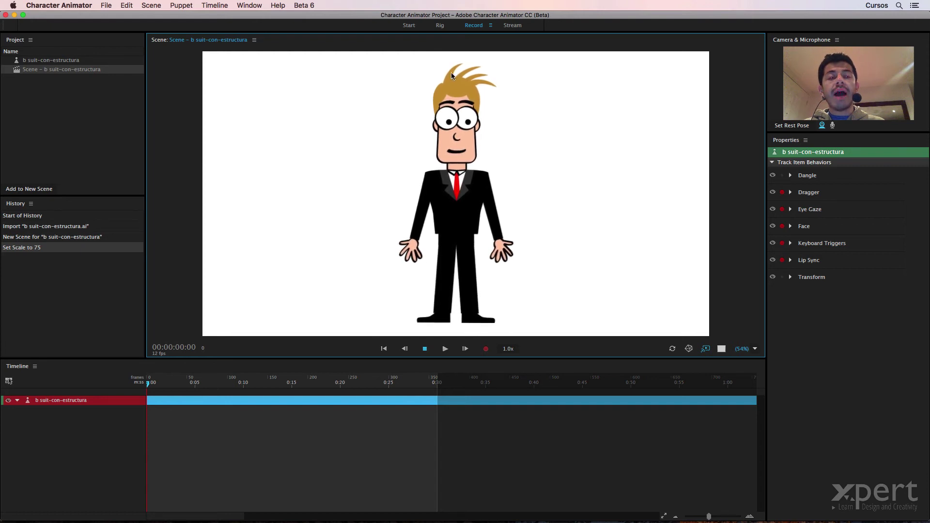
pyautogui.click(439, 25)
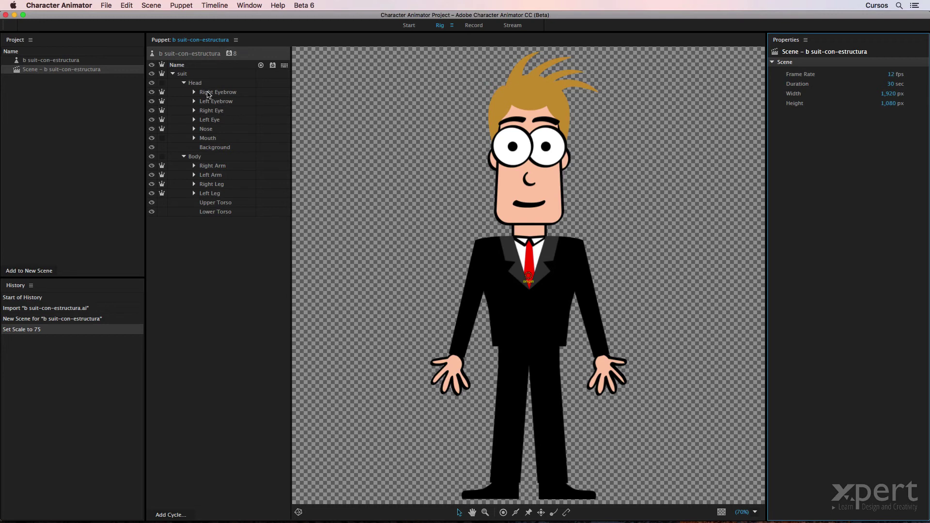
# Check tags on Right/Left Eyebrow, Right/Left Eye, Nose and Mouth layers, then return to Record
pyautogui.click(224, 95)
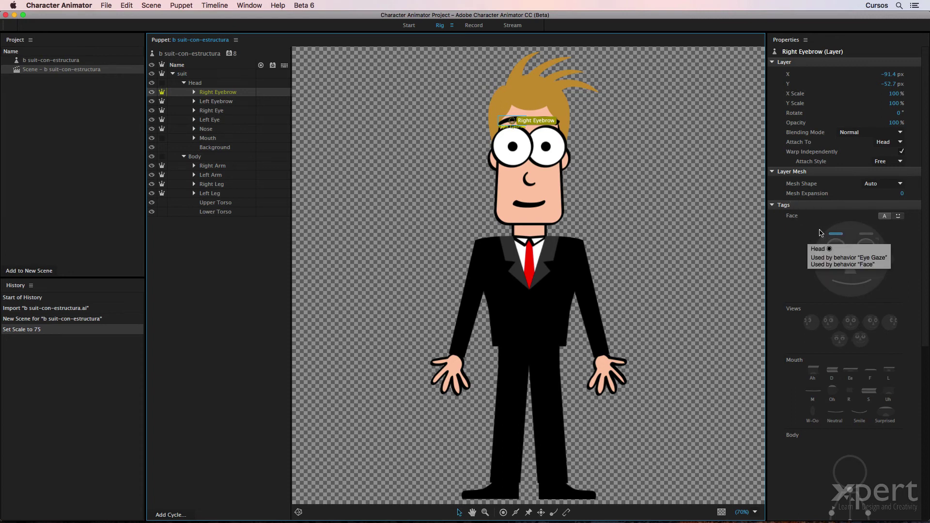
pyautogui.click(227, 102)
pyautogui.click(213, 111)
pyautogui.click(214, 121)
pyautogui.click(212, 130)
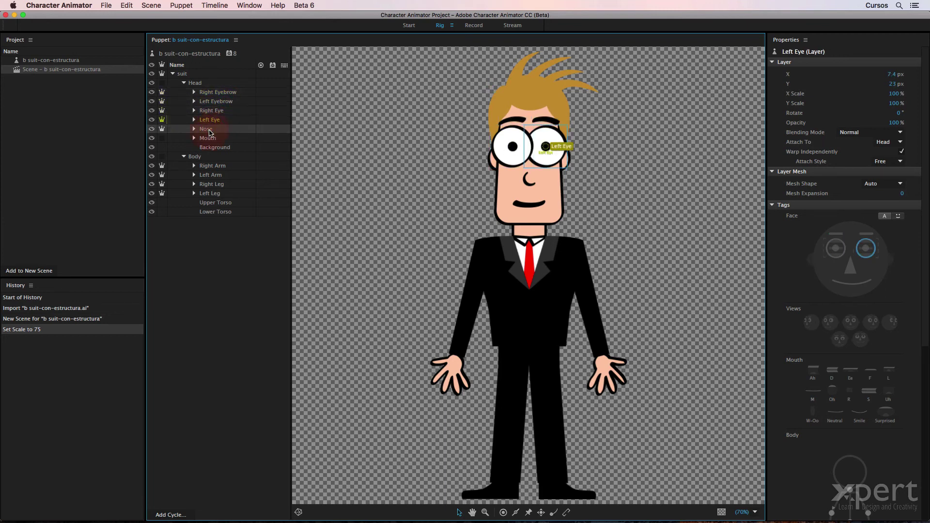
pyautogui.click(213, 139)
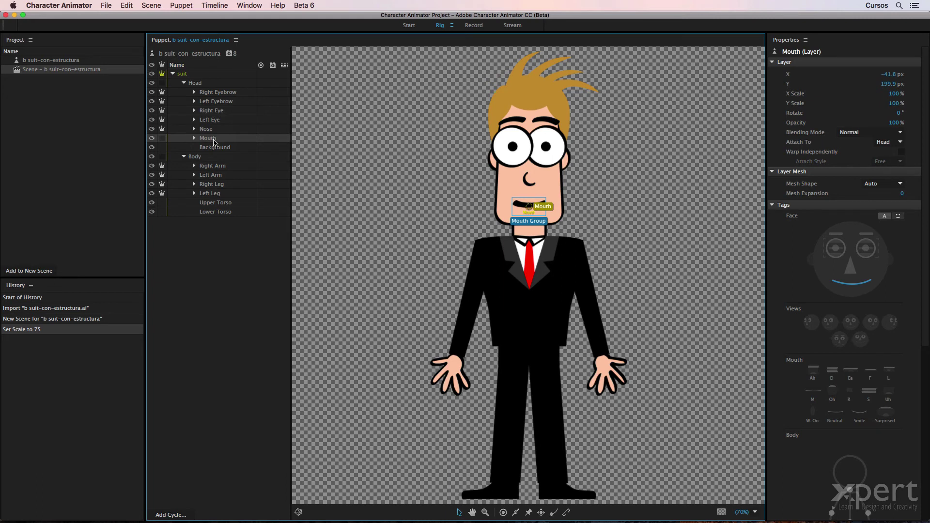
pyautogui.click(487, 25)
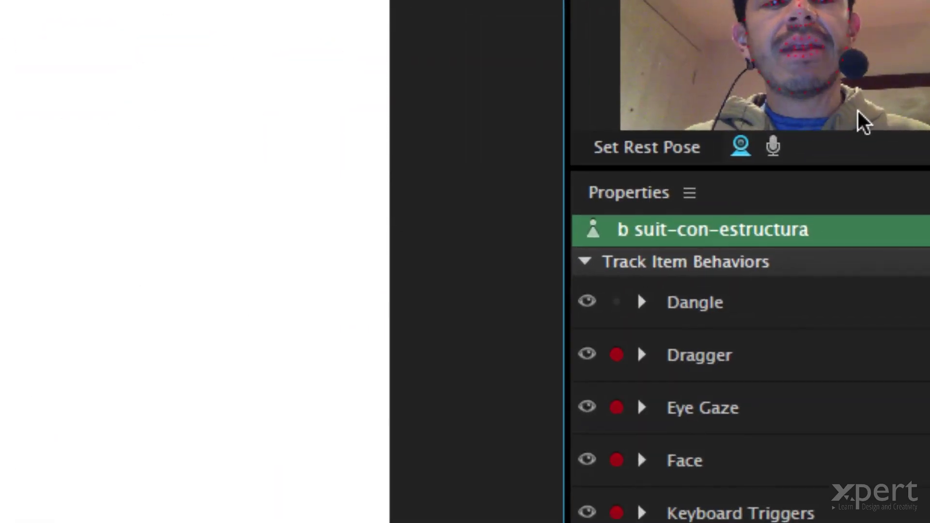
# Enable microphone input for lip sync and return to Rig mode
pyautogui.click(774, 153)
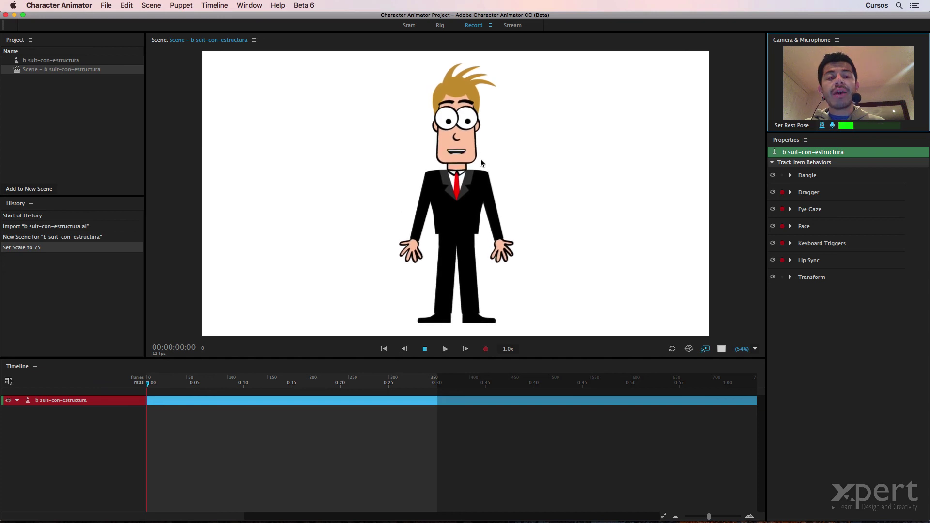
pyautogui.click(440, 26)
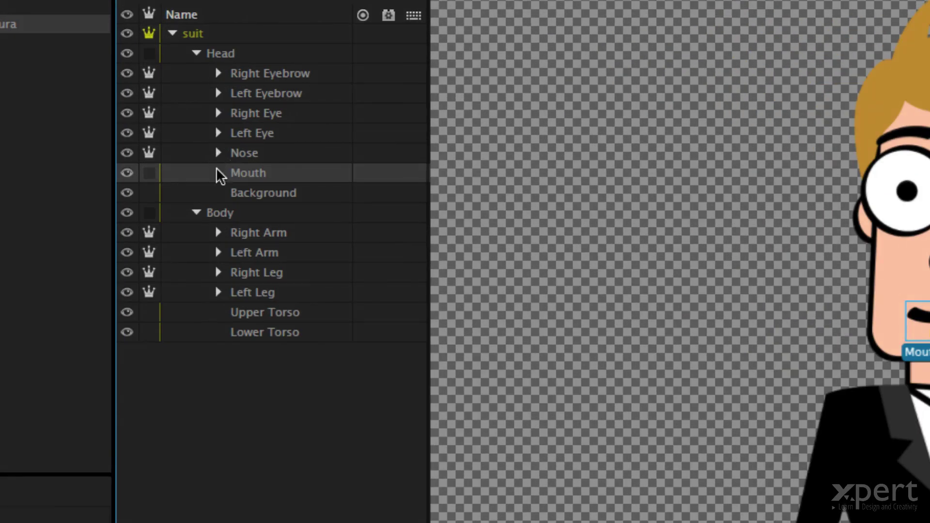
# Expand the Mouth group to review its shapes from Neutral to W-Oo, then return to Record
pyautogui.click(218, 173)
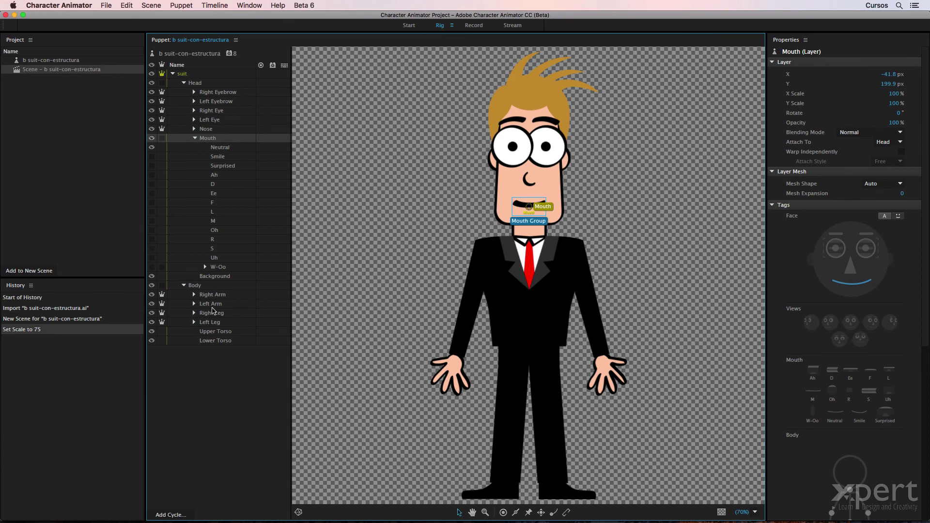
pyautogui.click(474, 25)
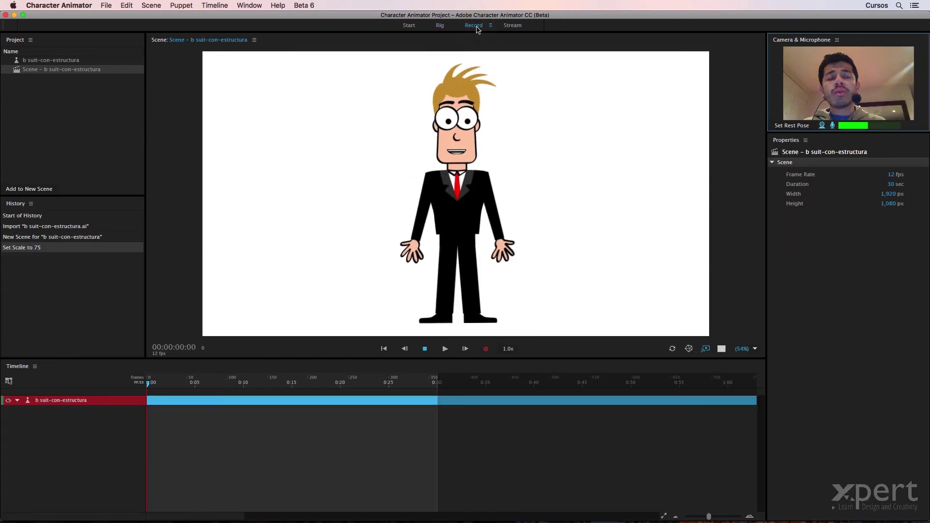